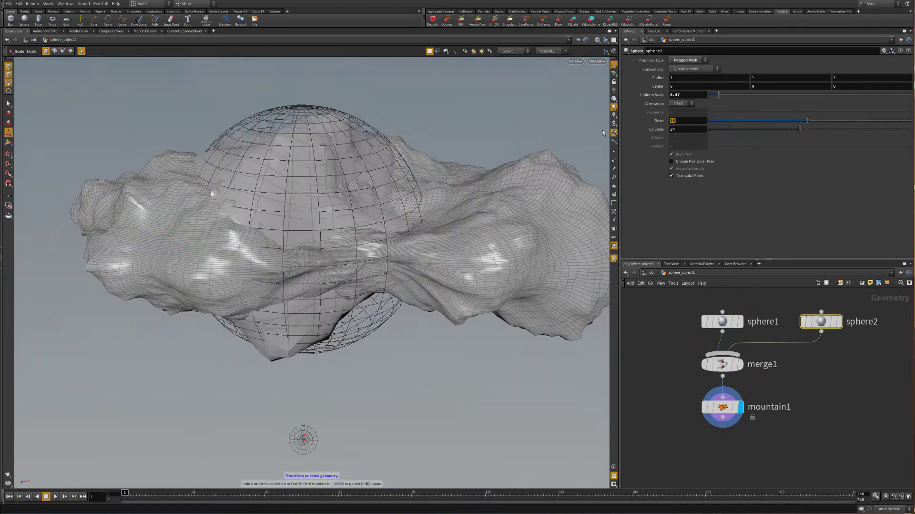
# Add a Cloud node after mountain1 to turn the displaced mesh into a cloud volume
pyautogui.press('Return')
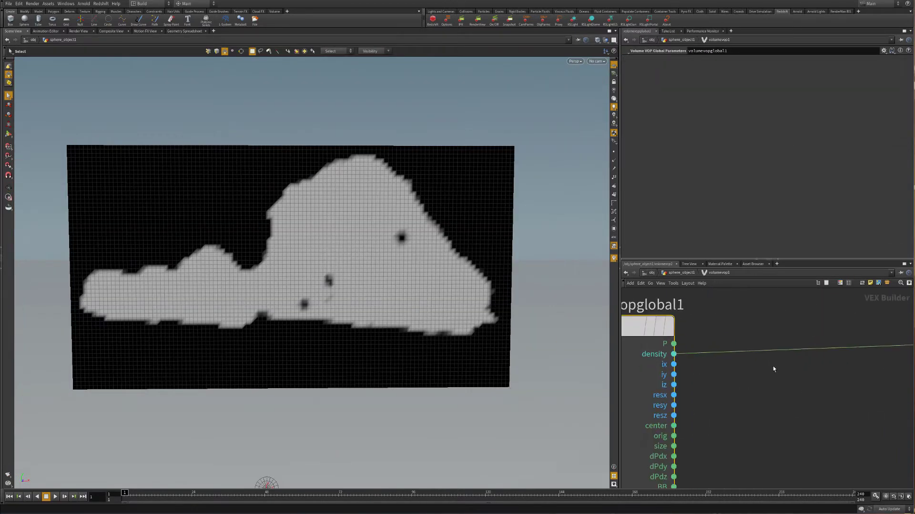
# Put a Switch on the density wire, add Anti-Aliased Noise at roughness ~0.46, and wire in a Constant
pyautogui.press('Tab')
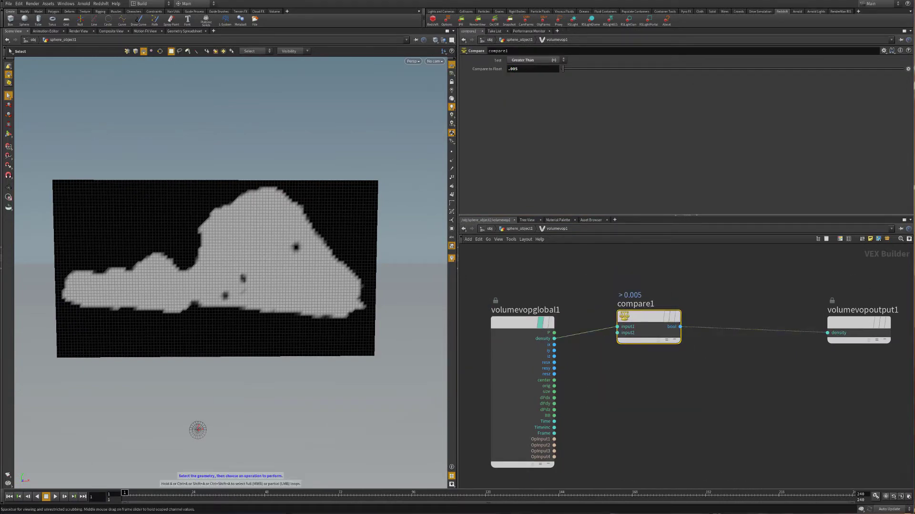
pyautogui.click(691, 333)
pyautogui.scroll(5, 542, 368)
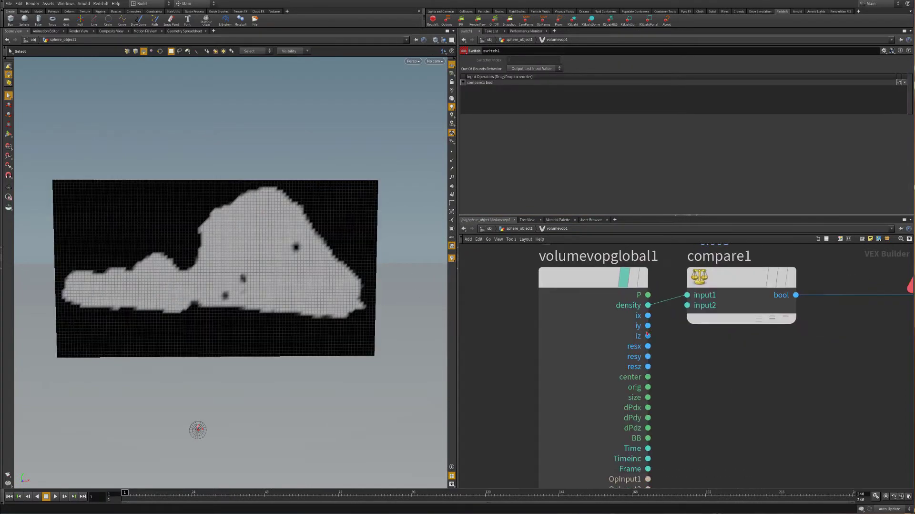
pyautogui.press('Tab')
pyautogui.write('nois')
pyautogui.click(696, 396)
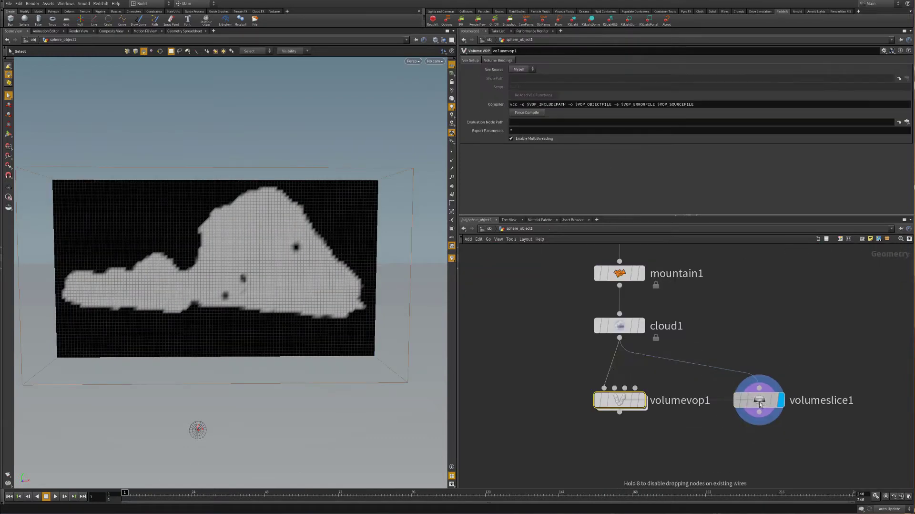
pyautogui.moveTo(732, 104); pyautogui.dragTo(673, 105)
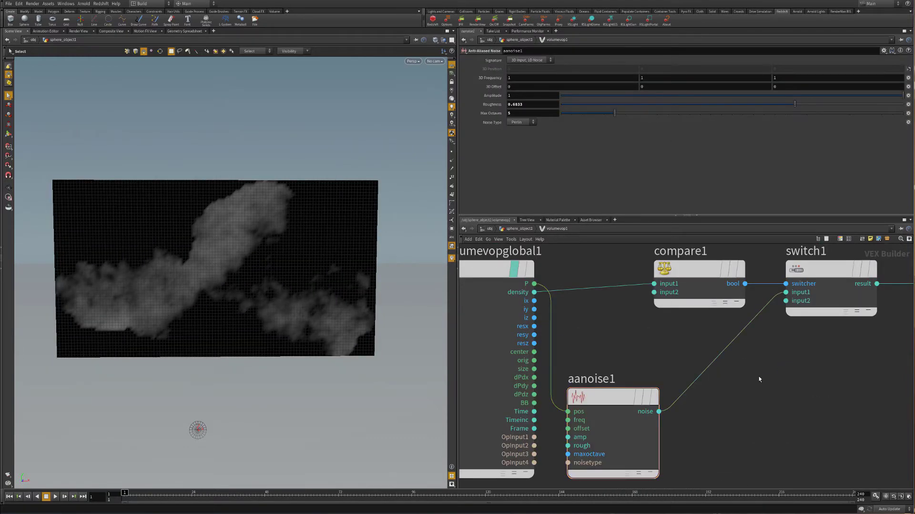
pyautogui.moveTo(697, 336); pyautogui.dragTo(725, 303)
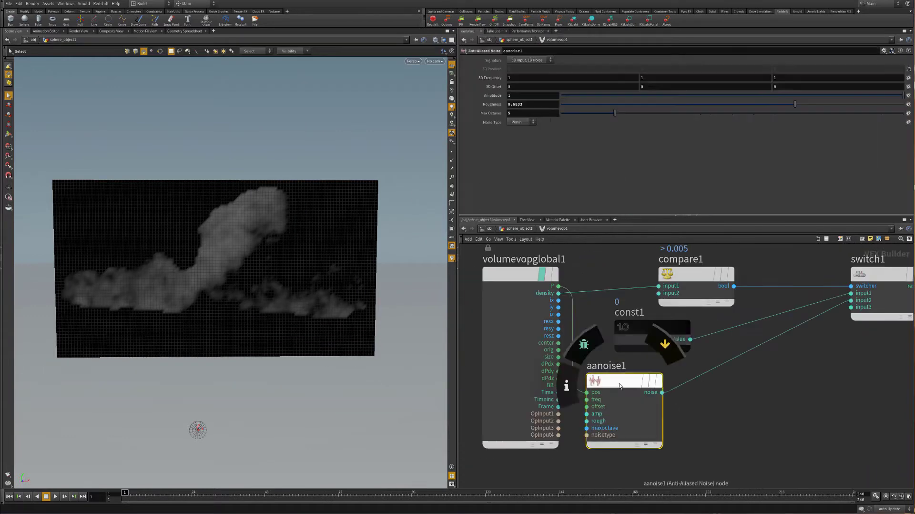
# Add a Fit Range node after the noise and readjust the noise roughness
pyautogui.click(643, 414)
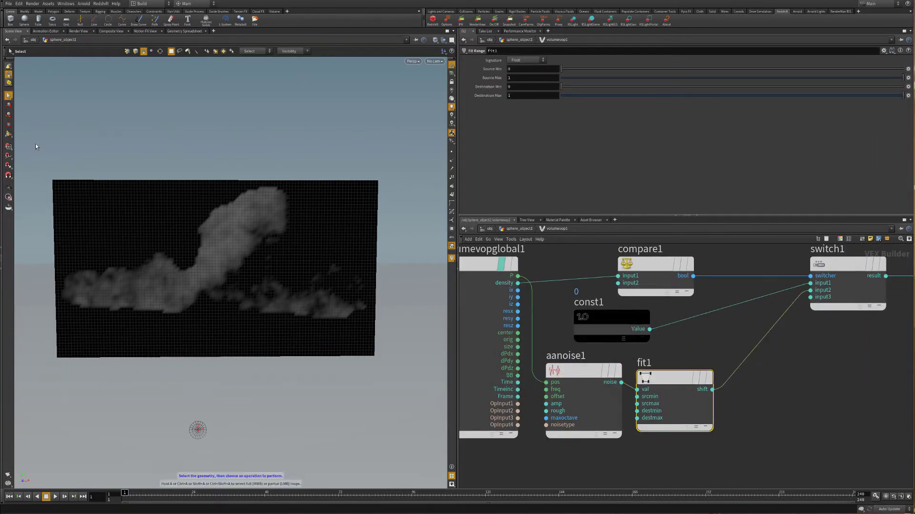
pyautogui.press('Return')
pyautogui.click(584, 371)
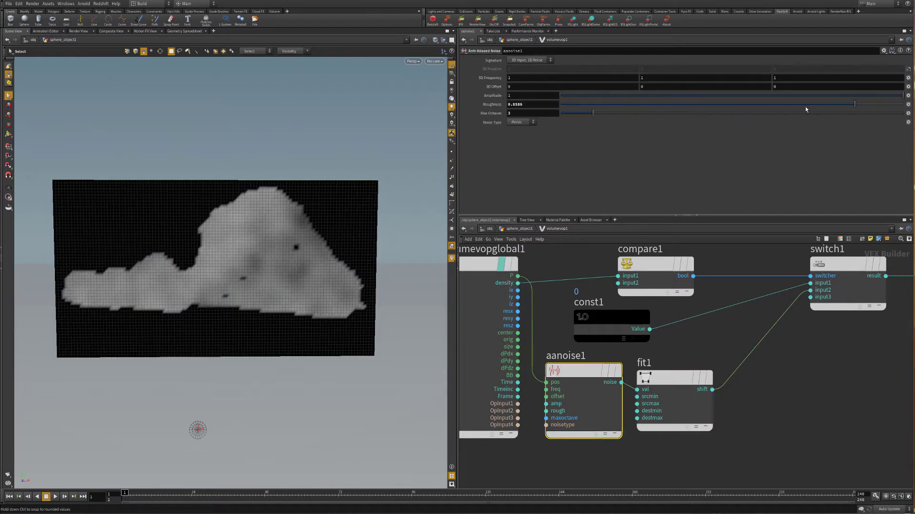
pyautogui.moveTo(513, 104)
pyautogui.mouseDown(button='middle')
pyautogui.moveTo(358, 133)
pyautogui.moveTo(593, 121)
pyautogui.mouseUp(button='middle')
# Add a float Spline Ramp after the Fit Range node, then a Multiply Constant node
pyautogui.click(793, 408)
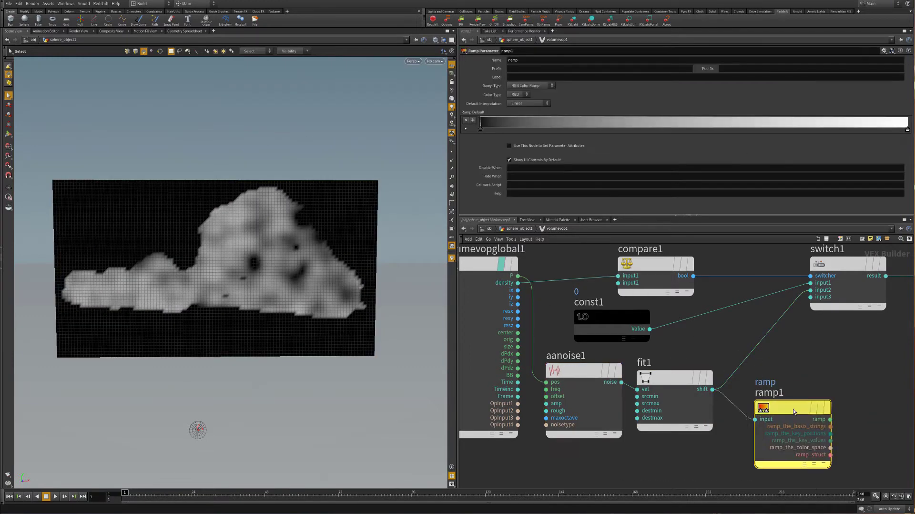
pyautogui.click(520, 229)
pyautogui.press('Return')
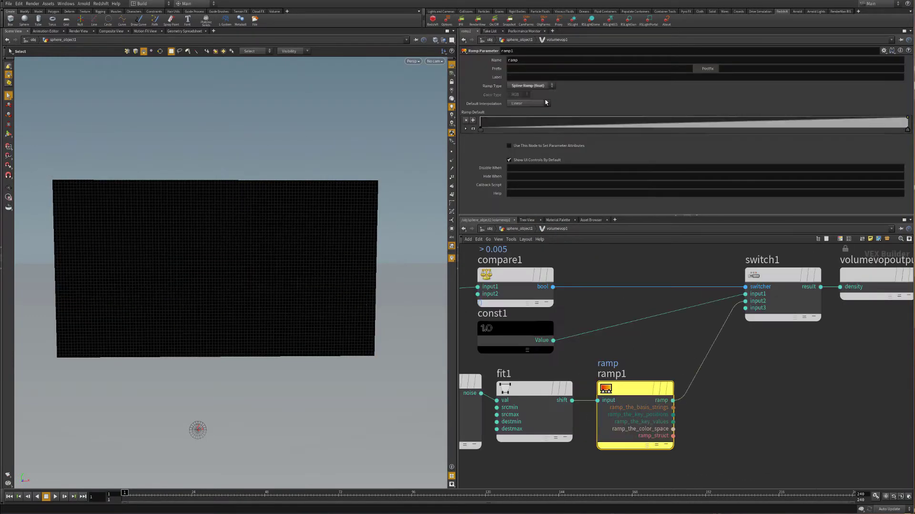
pyautogui.press('u')
pyautogui.press('Return')
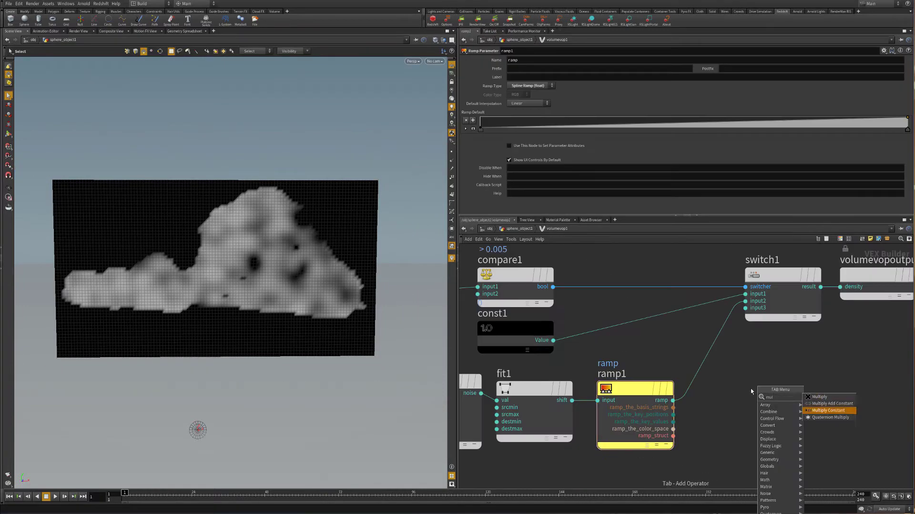
# Shape the promoted density ramp on the Volume VOP to soften the cloud slice
pyautogui.press('u')
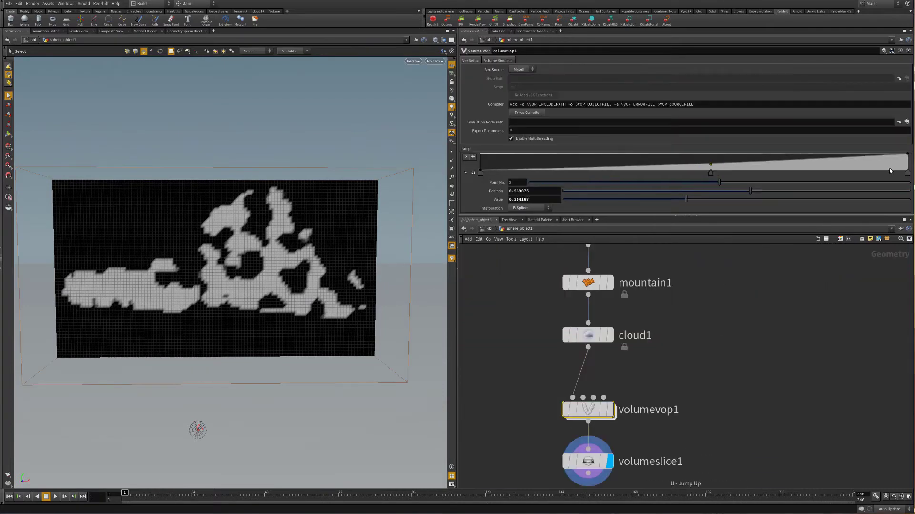
pyautogui.press('Return')
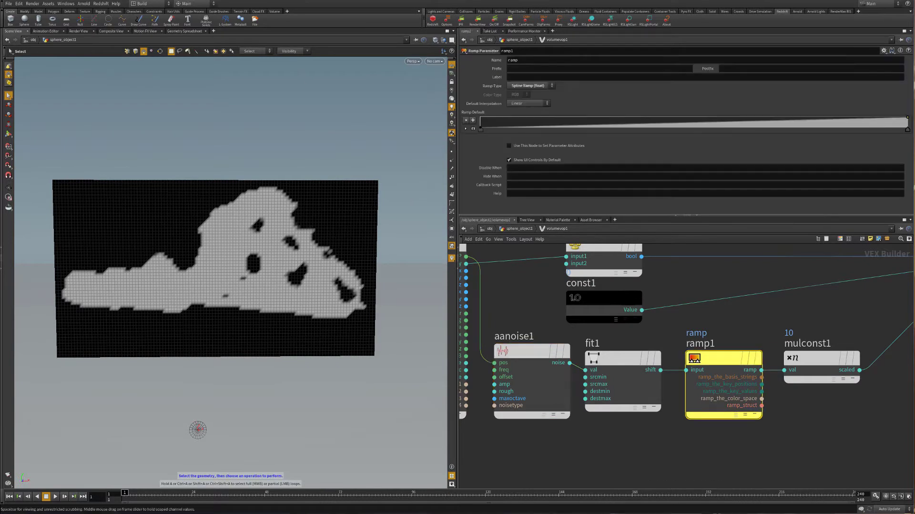
pyautogui.press('u')
pyautogui.press('Return')
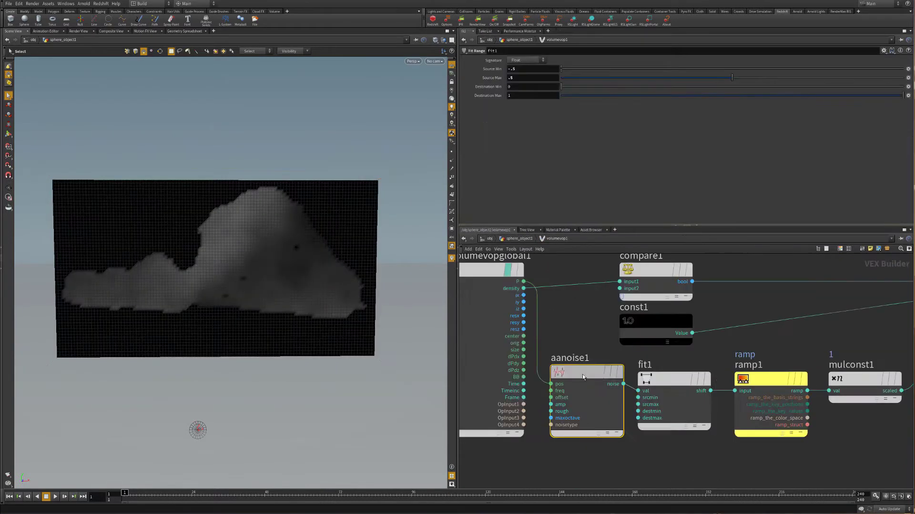
pyautogui.press('u')
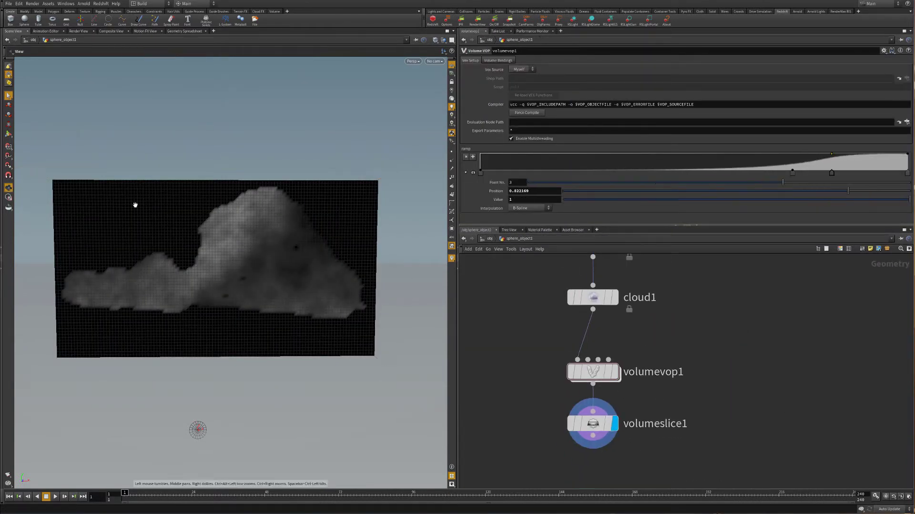
pyautogui.moveTo(135, 205); pyautogui.dragTo(158, 204)
pyautogui.doubleClick(576, 376)
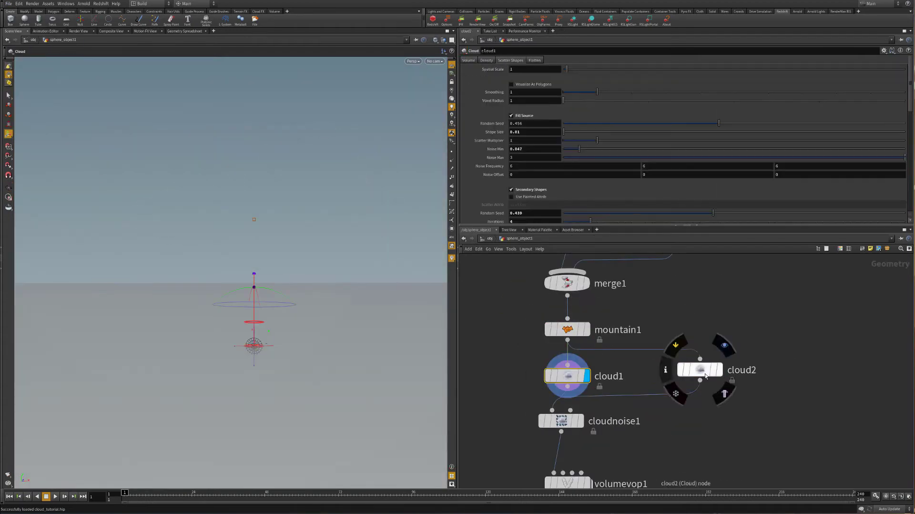
# Set the display flag on cloud2 to show its cloud result
pyautogui.click(719, 370)
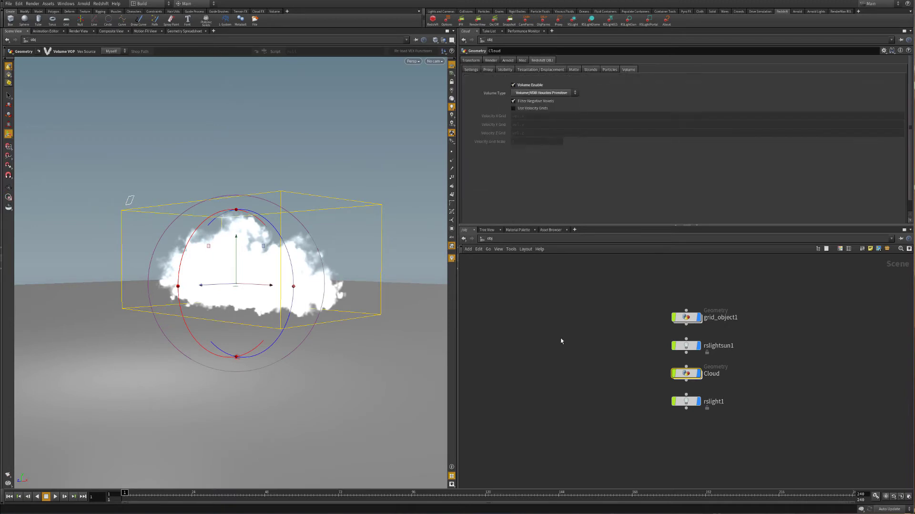
# Add an rslightsun1 Redshift sun light at the /obj level
pyautogui.press('Tab')
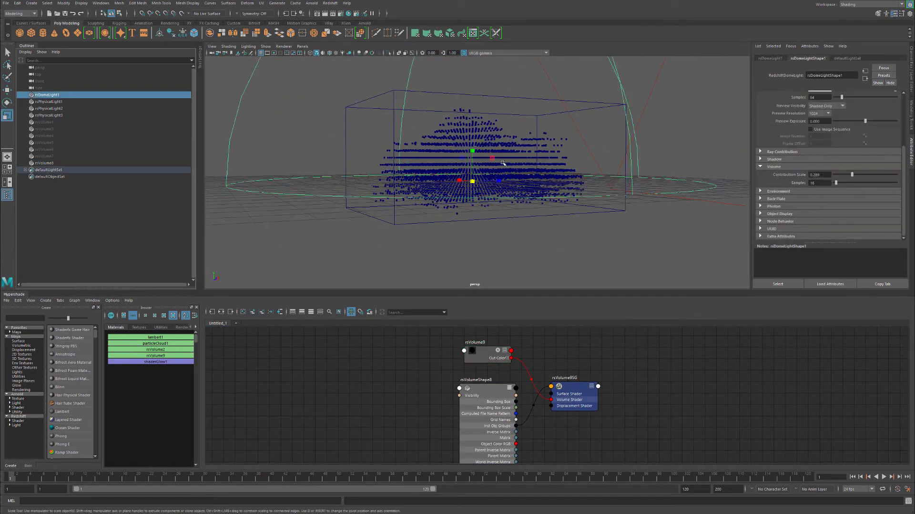
# Select the rsVolume8 cloud volume in the Maya viewport
pyautogui.click(511, 170)
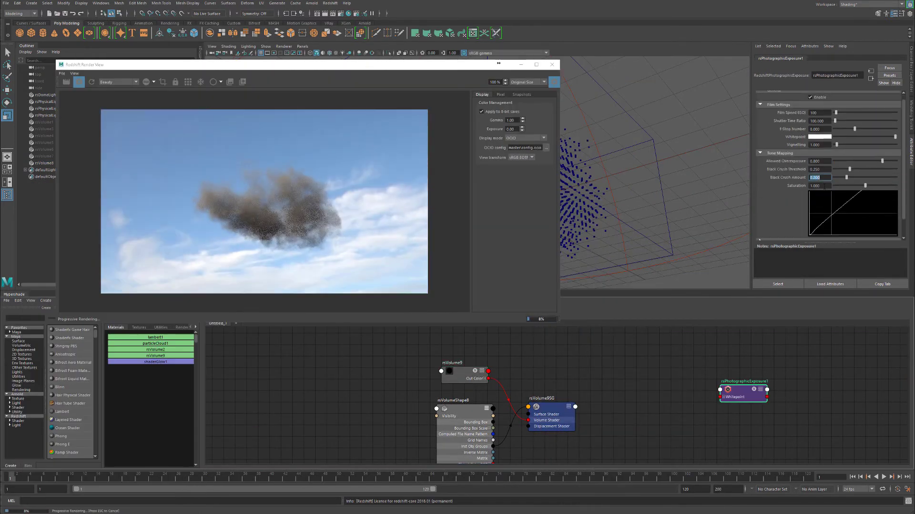
# Adjust the rsVolume shader's scatter and absorption settings, then select the third physical light
pyautogui.click(465, 375)
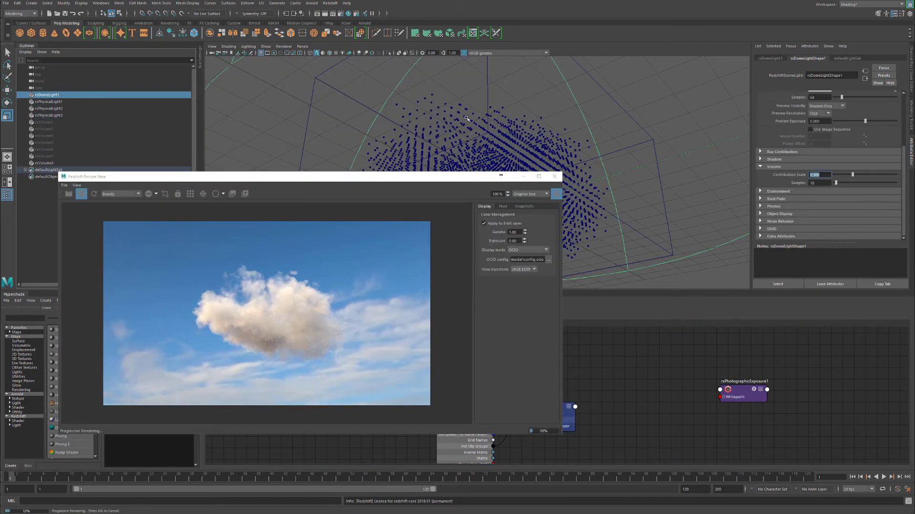
pyautogui.click(59, 116)
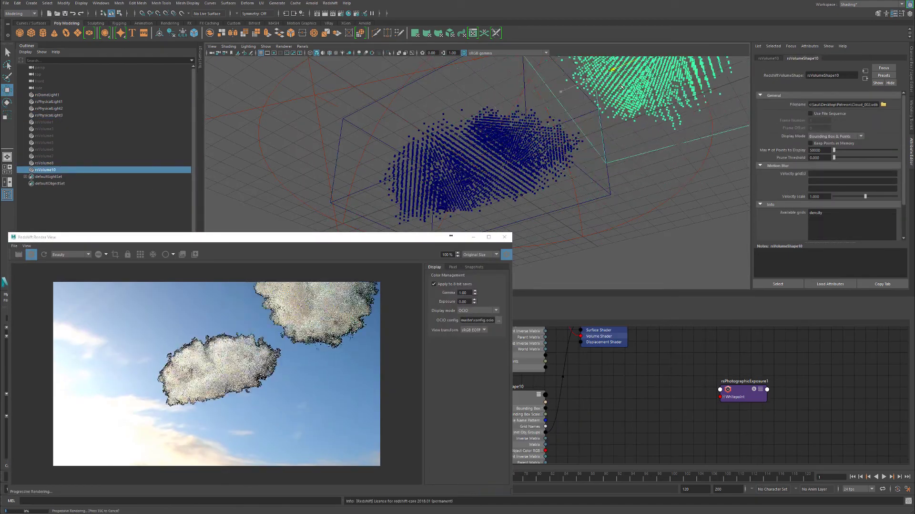
# Move and enlarge rsVolume10 and shift rsVolume8 so they merge into one cloud bank
pyautogui.moveTo(622, 86); pyautogui.dragTo(596, 95)
pyautogui.click(429, 190)
pyautogui.moveTo(429, 191); pyautogui.dragTo(398, 210)
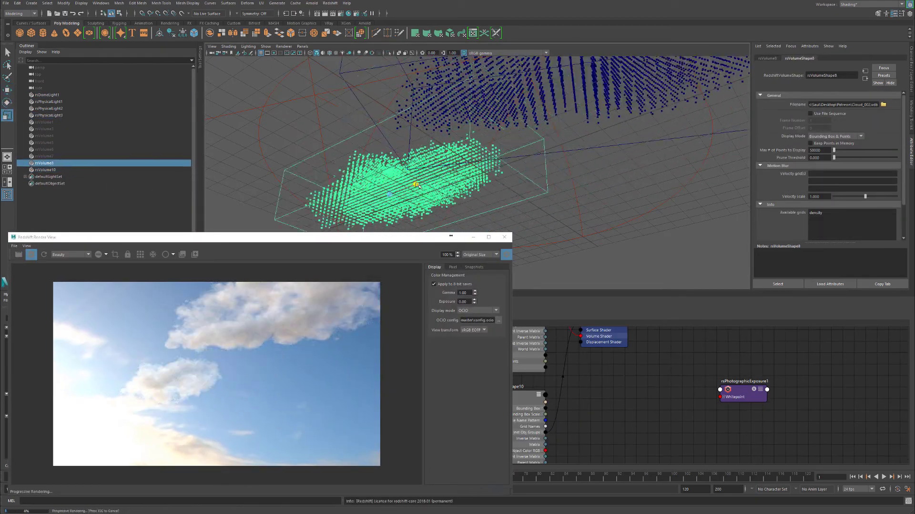
pyautogui.click(582, 193)
pyautogui.keyDown('alt'); pyautogui.moveTo(582, 193); pyautogui.dragTo(476, 191); pyautogui.keyUp('alt')
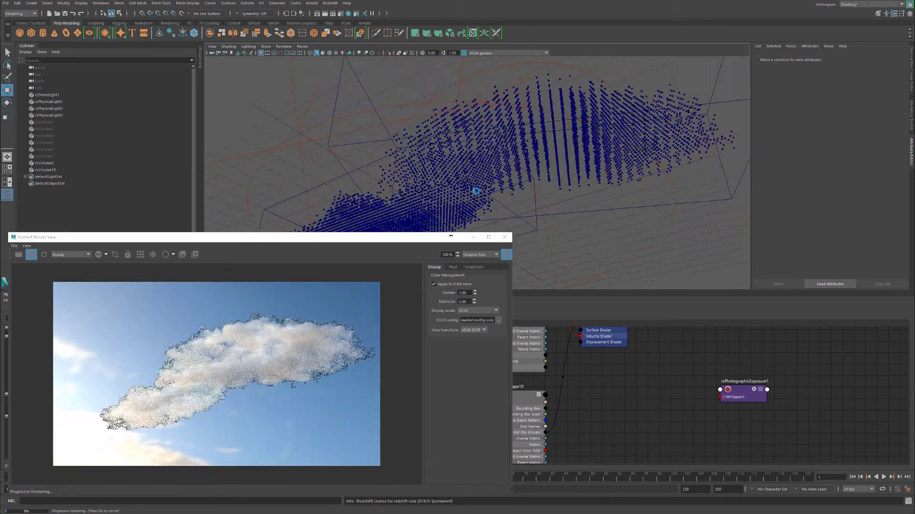